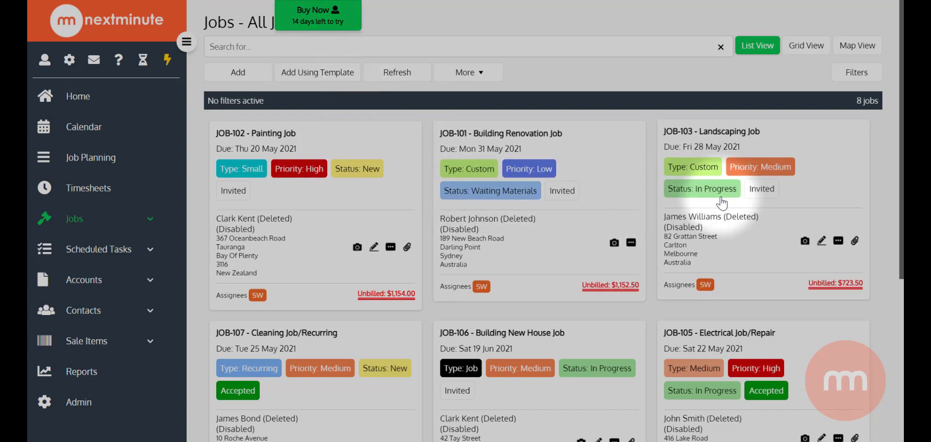
Step: Scroll through the All Jobs list to review its eight jobs
{"action": "scroll", "coordinate": [669, 209], "scroll_direction": "down", "scroll_amount": 2}
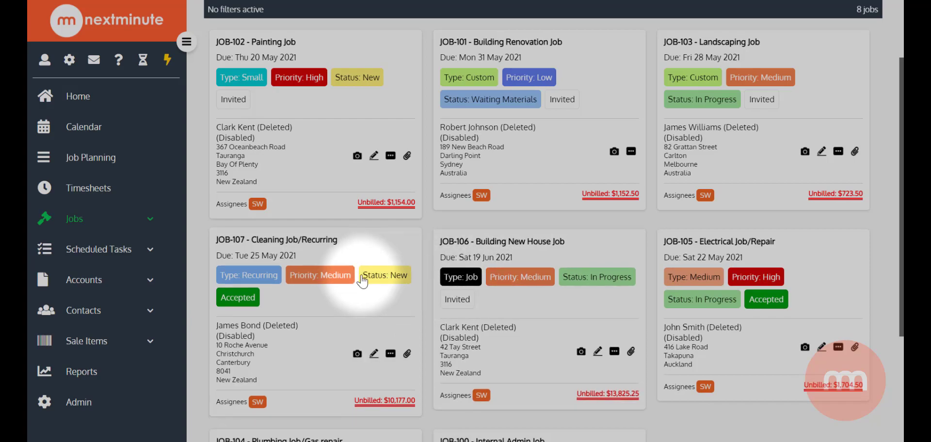
{"action": "scroll", "coordinate": [363, 272], "scroll_direction": "up", "scroll_amount": 2}
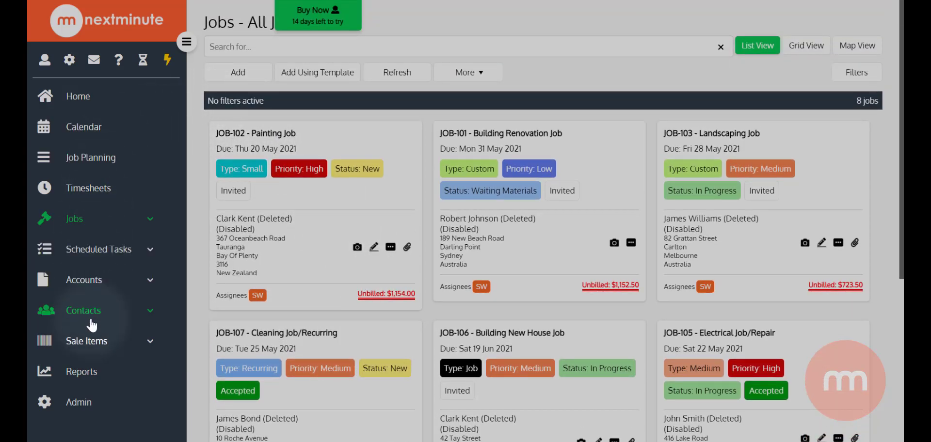
Step: In Admin > Accounting, pick Xero under Accounting Integration and decline payroll integration
{"action": "left_click", "coordinate": [73, 408]}
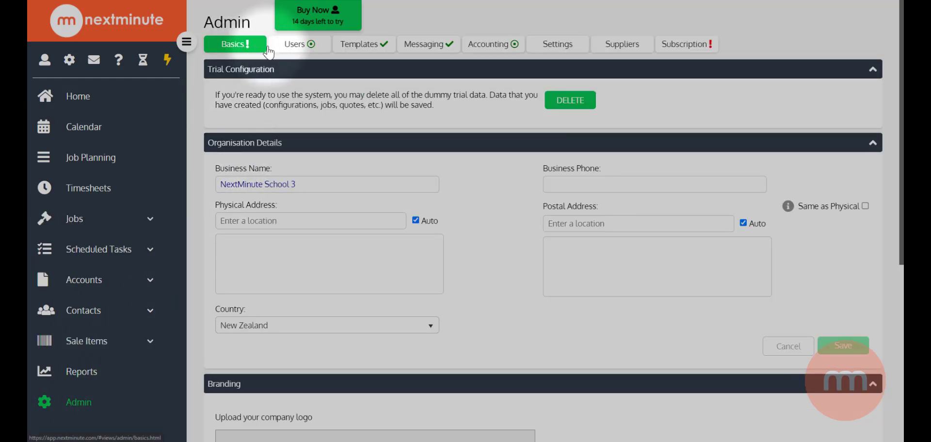
{"action": "left_click", "coordinate": [490, 44]}
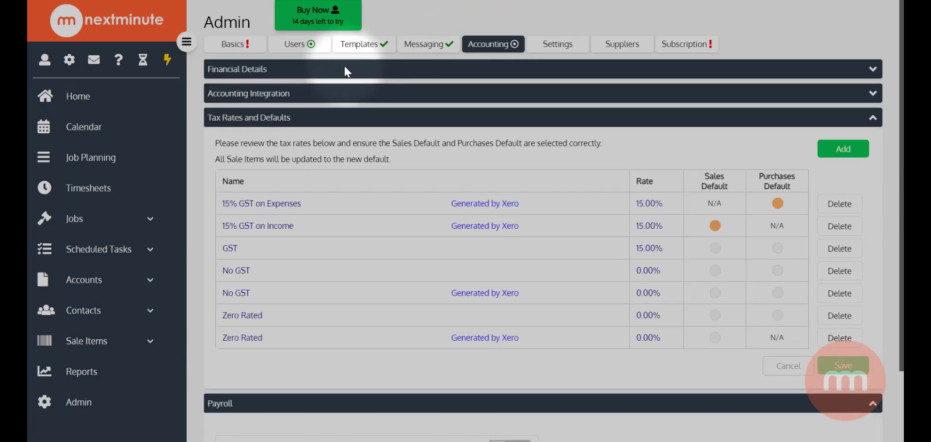
{"action": "left_click", "coordinate": [289, 97]}
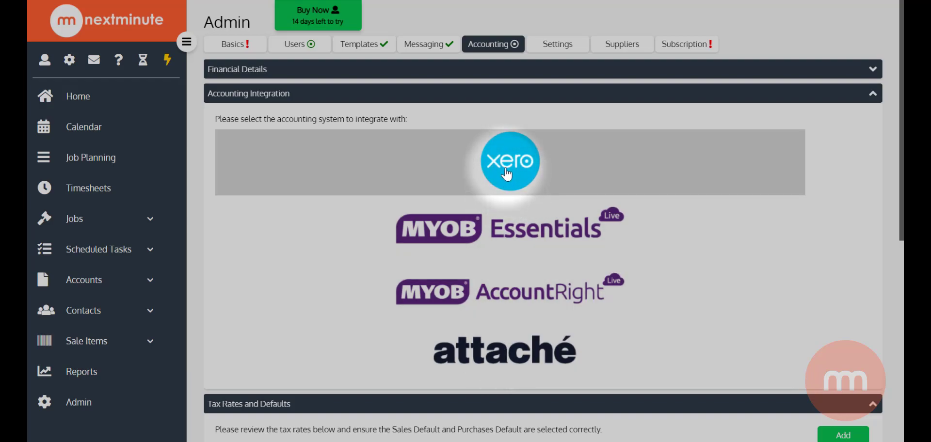
{"action": "left_click", "coordinate": [507, 173]}
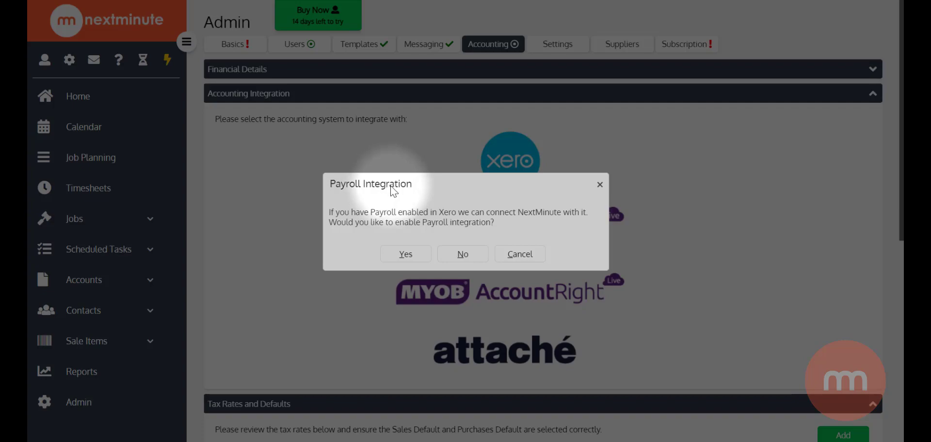
{"action": "left_click", "coordinate": [463, 255]}
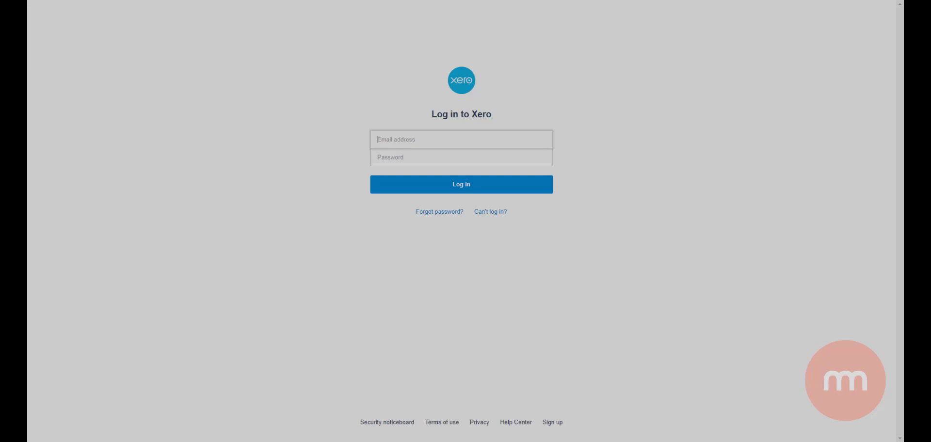
Step: Log in to Xero with the account email address and the saved password
{"action": "left_click", "coordinate": [435, 139]}
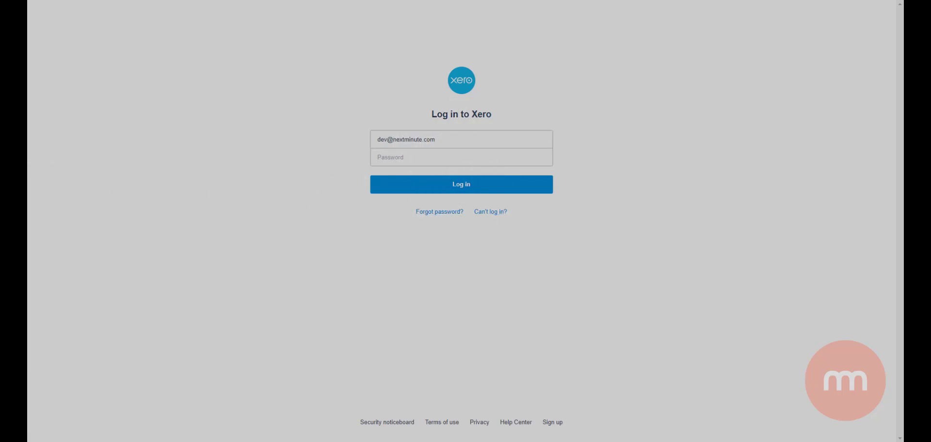
{"action": "left_click", "coordinate": [403, 157]}
{"action": "left_click", "coordinate": [426, 178]}
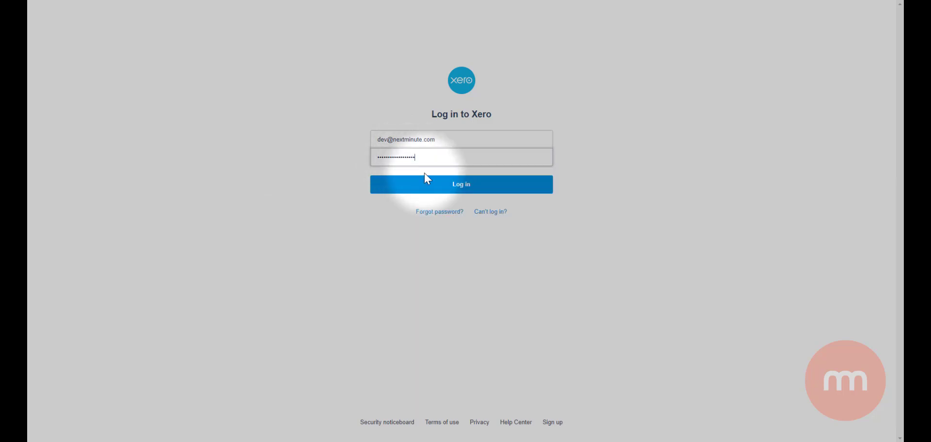
{"action": "left_click", "coordinate": [437, 188]}
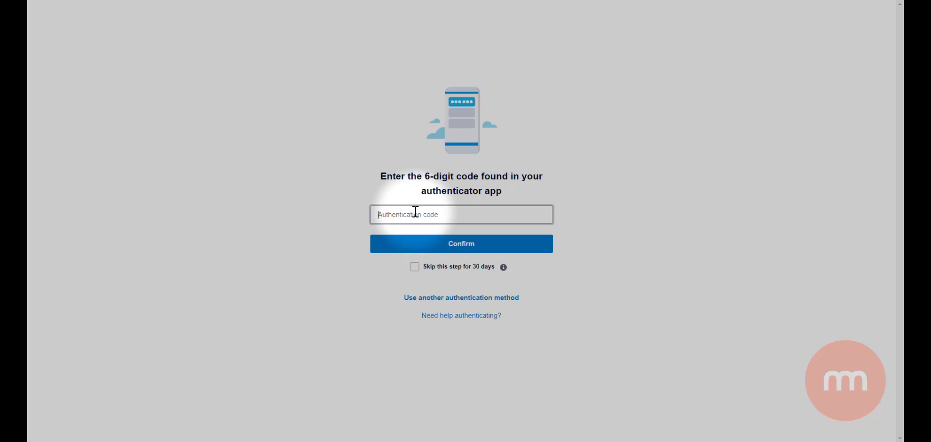
Step: Enter the authenticator code, select Demo Company (NZ), and allow NextMinute access
{"action": "type", "text": "20"}
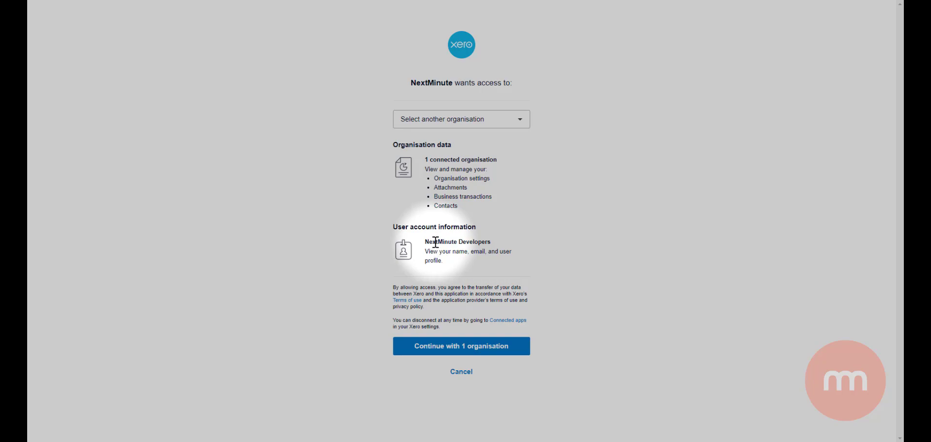
{"action": "left_click", "coordinate": [504, 125]}
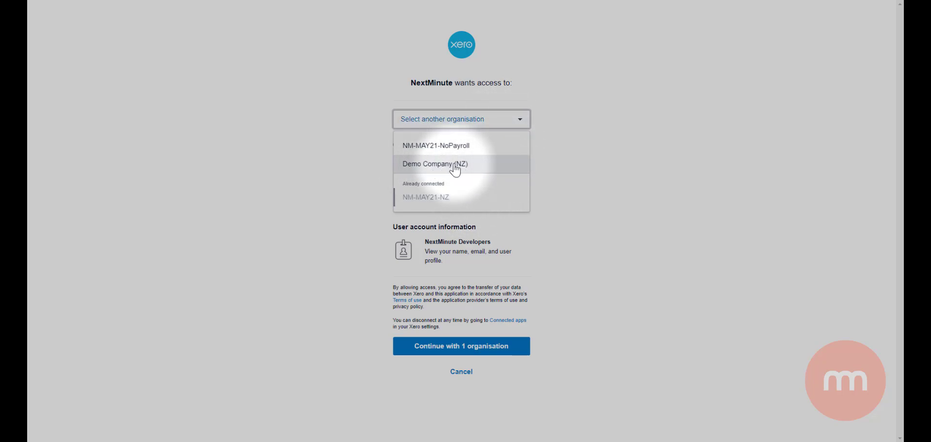
{"action": "left_click", "coordinate": [455, 167]}
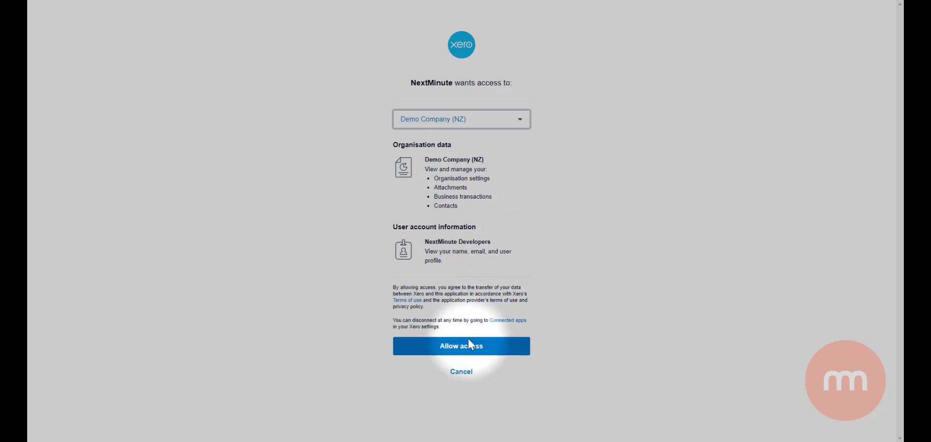
{"action": "left_click", "coordinate": [456, 349]}
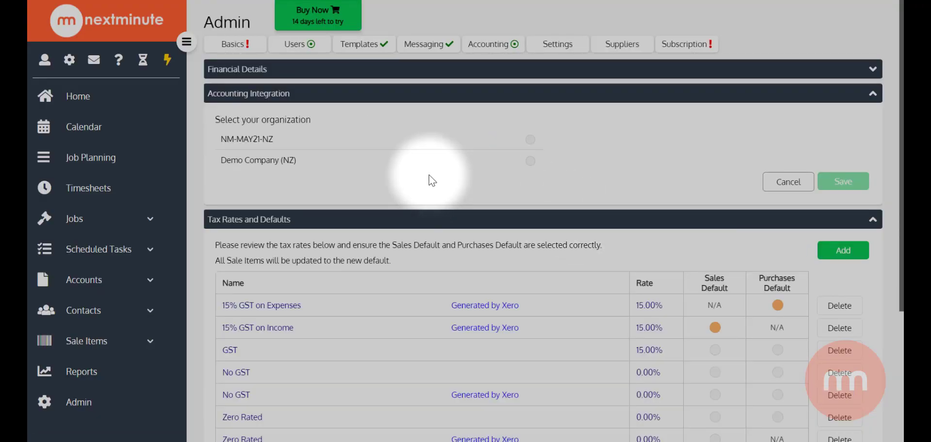
Step: Select and save Demo Company (NZ) as the linked organisation, then tick Import Contacts
{"action": "left_click", "coordinate": [530, 161]}
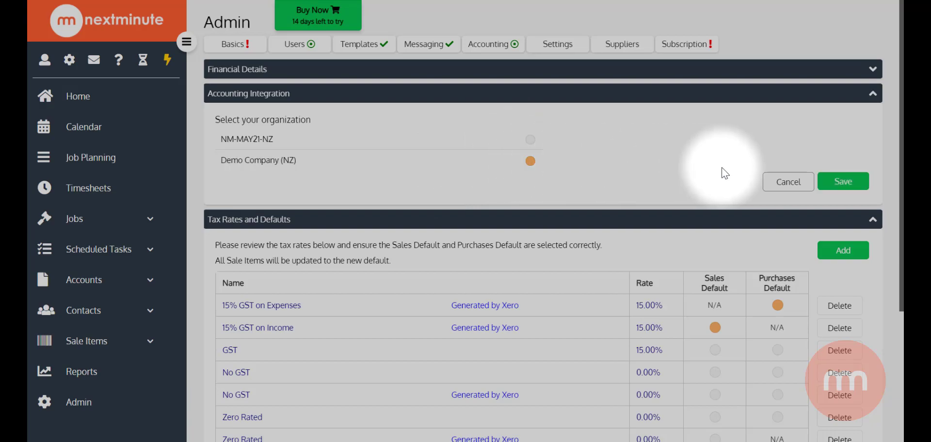
{"action": "left_click", "coordinate": [834, 182]}
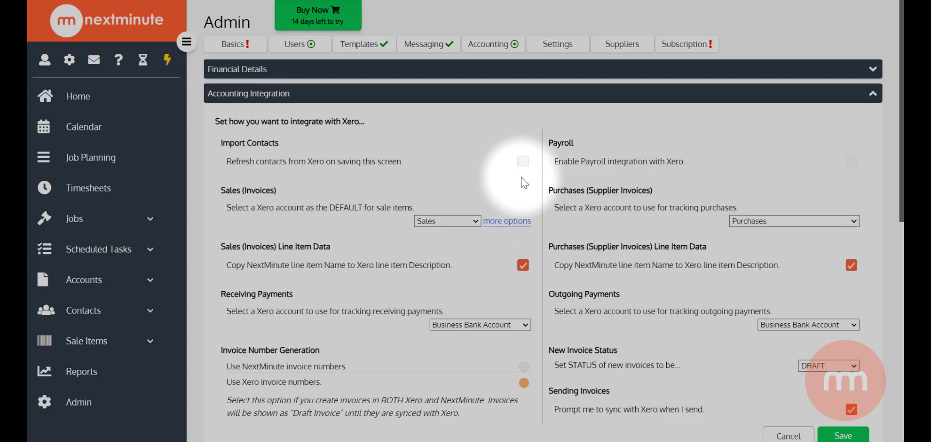
{"action": "left_click", "coordinate": [523, 161]}
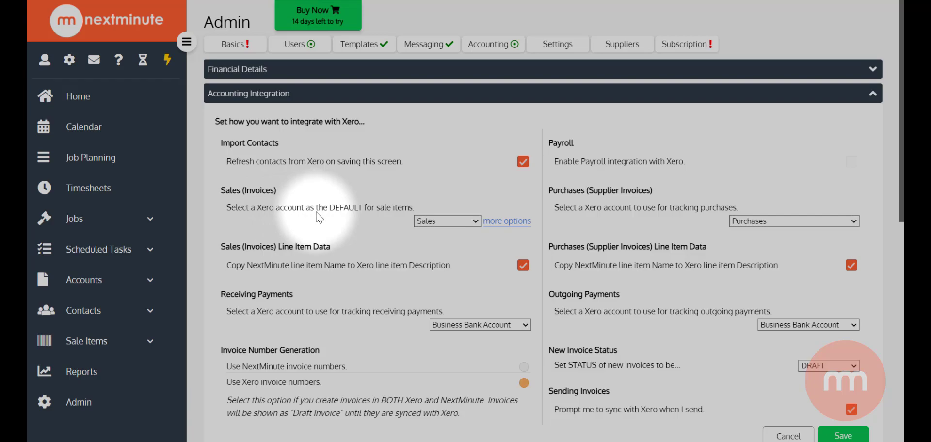
Step: Keep Sales as the default sales account and Business Bank Account for receiving payments
{"action": "left_click", "coordinate": [475, 221]}
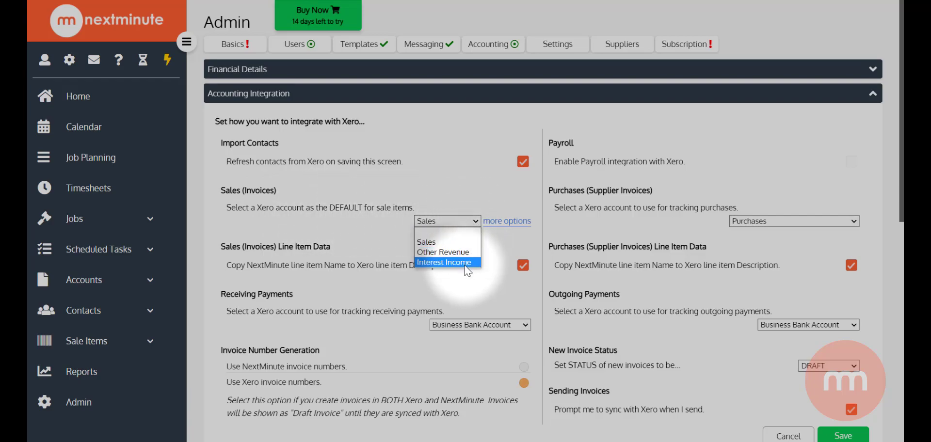
{"action": "left_click", "coordinate": [446, 242]}
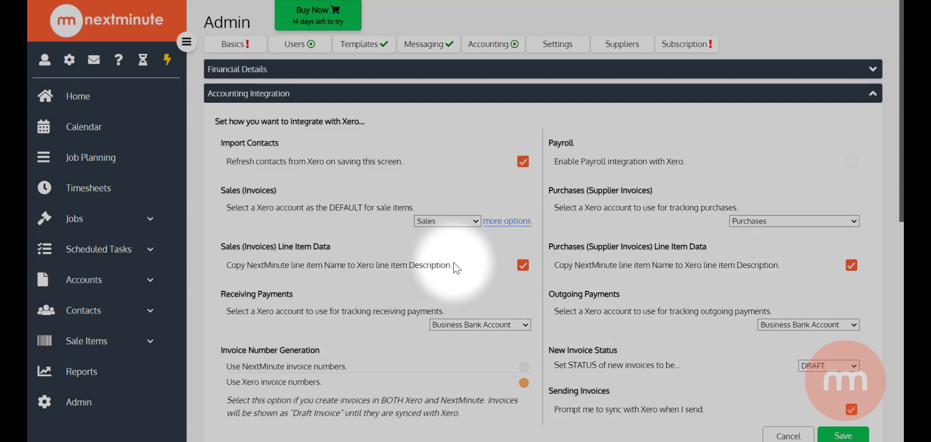
{"action": "left_click", "coordinate": [441, 220]}
{"action": "left_click", "coordinate": [437, 239]}
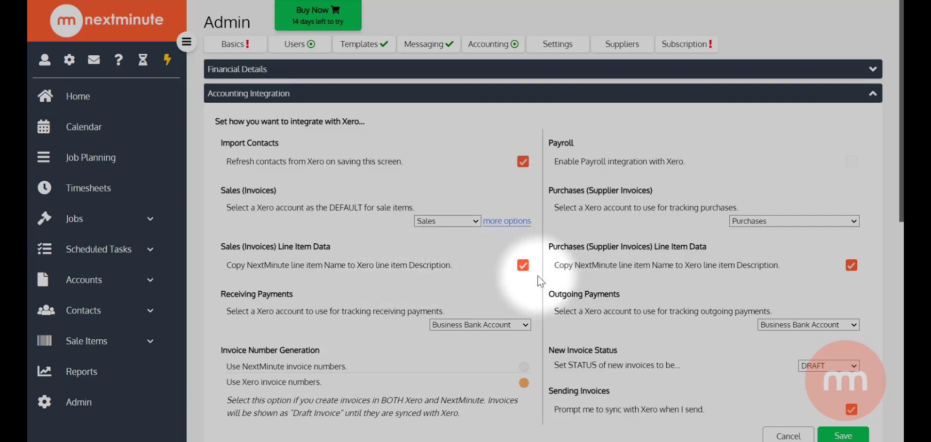
{"action": "scroll", "coordinate": [422, 288], "scroll_direction": "down", "scroll_amount": 1}
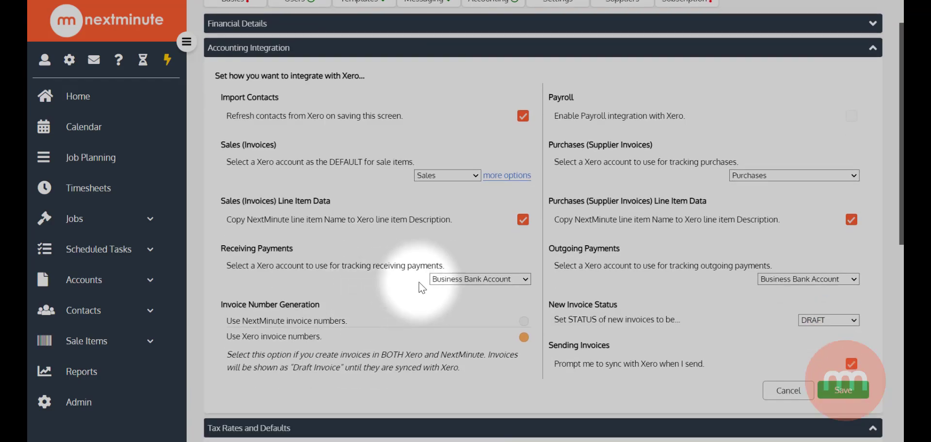
{"action": "left_click", "coordinate": [444, 281]}
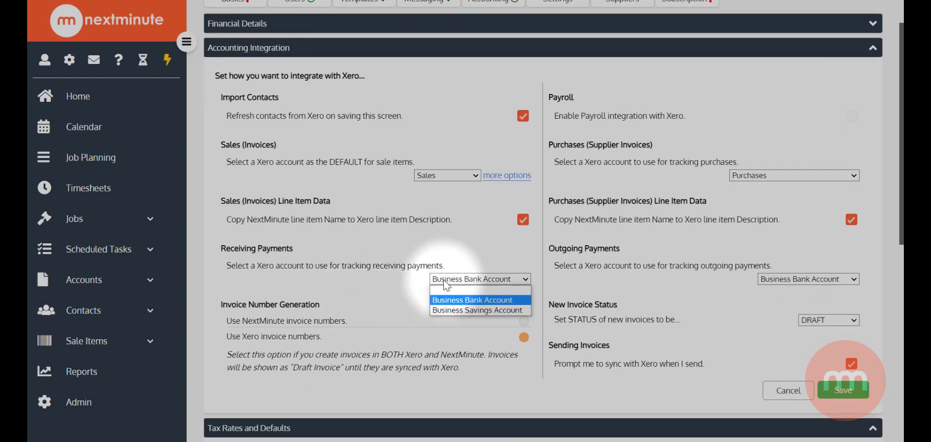
{"action": "left_click", "coordinate": [471, 301]}
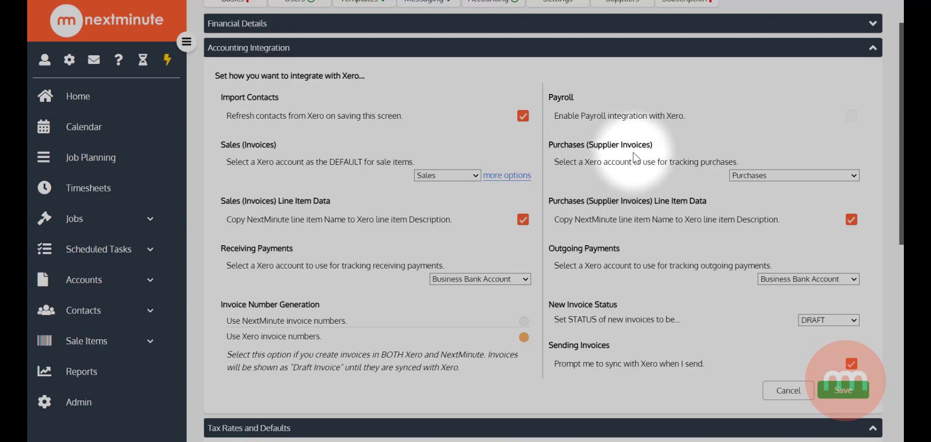
{"action": "left_click", "coordinate": [763, 177]}
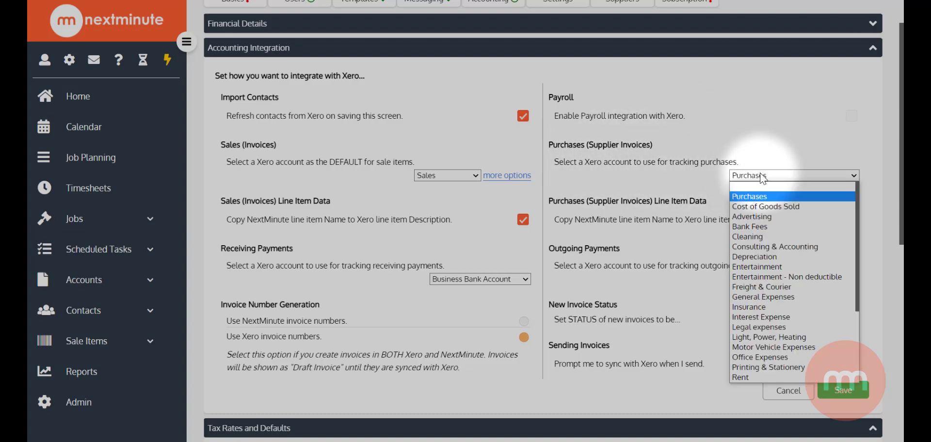
{"action": "left_click", "coordinate": [770, 199]}
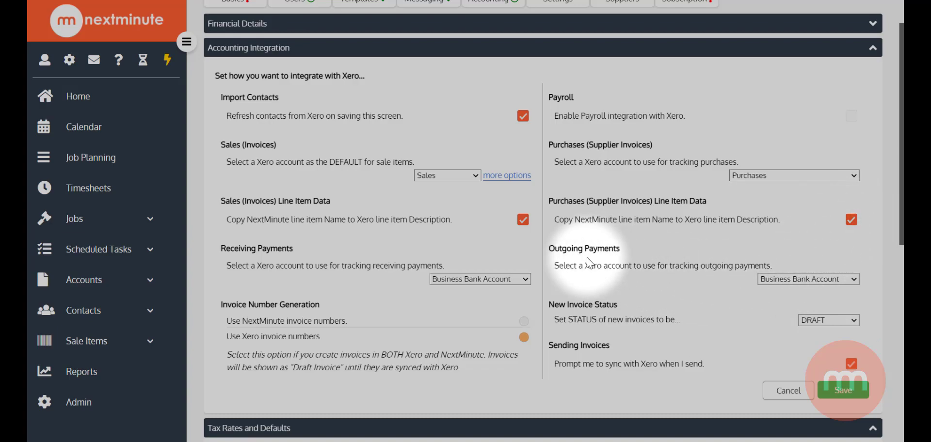
{"action": "left_click", "coordinate": [800, 280]}
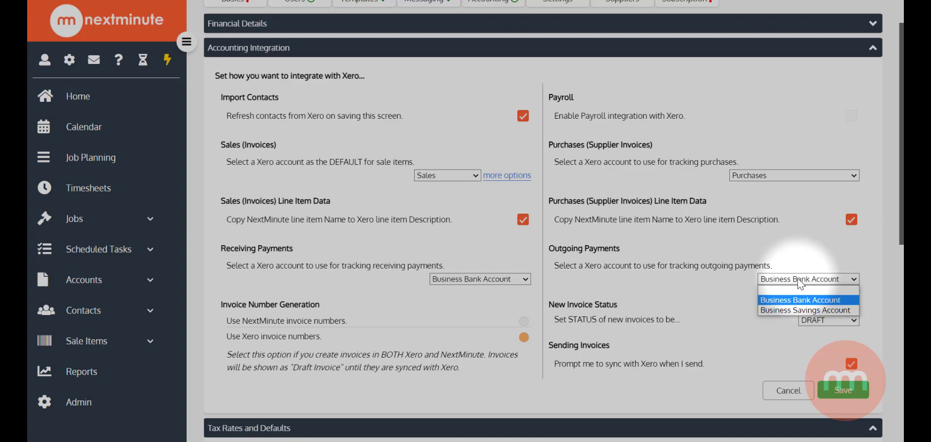
{"action": "left_click", "coordinate": [795, 300]}
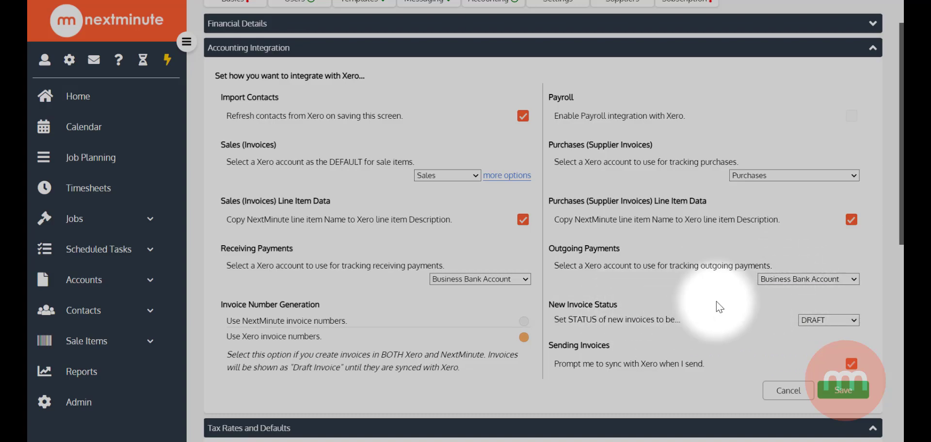
{"action": "scroll", "coordinate": [716, 303], "scroll_direction": "down", "scroll_amount": 1}
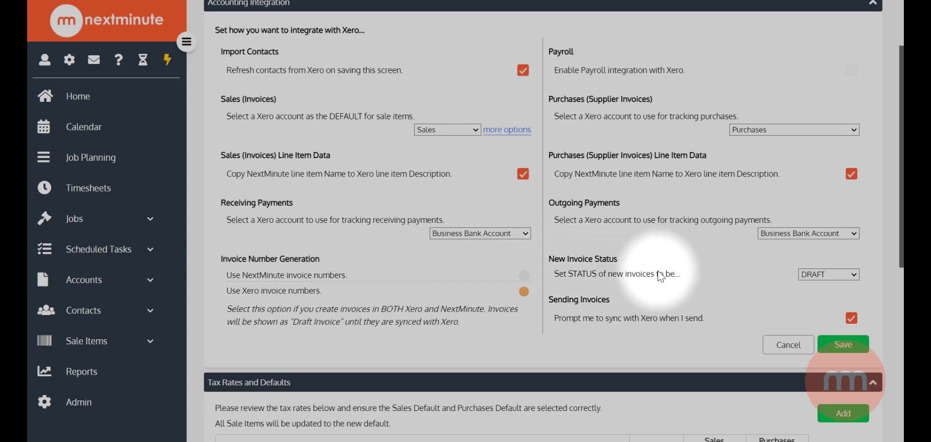
{"action": "left_click", "coordinate": [819, 274]}
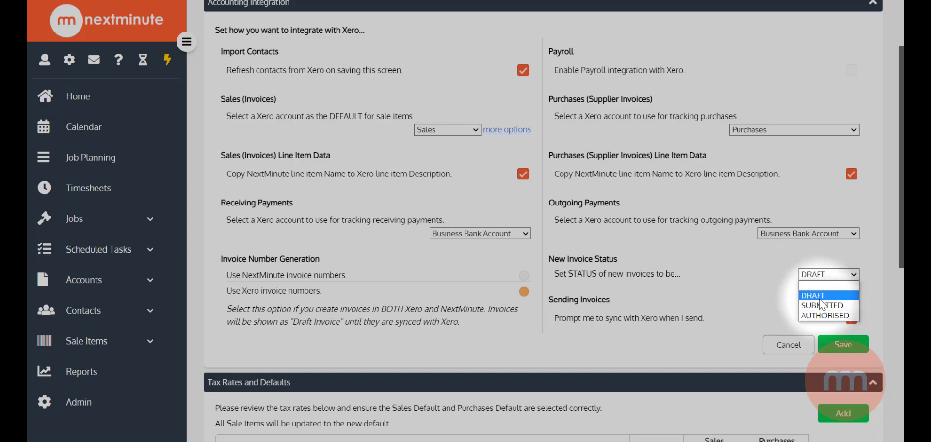
{"action": "left_click", "coordinate": [819, 295]}
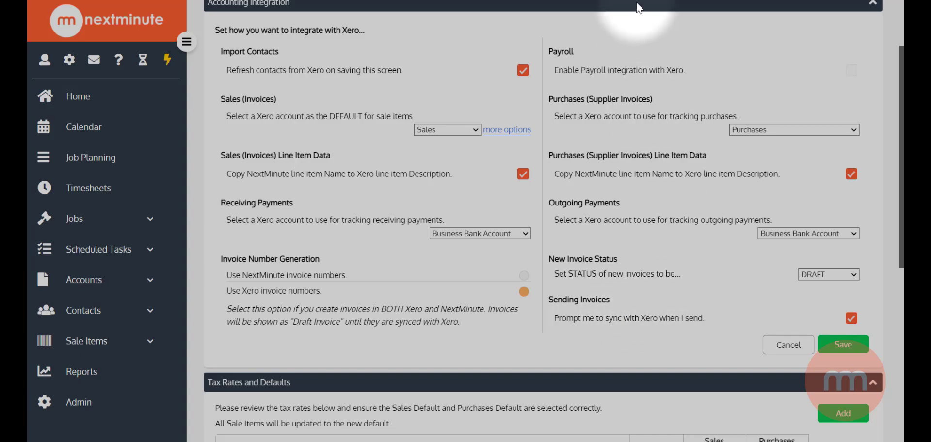
Step: Save the Xero integration settings and check the 15% GST sales and purchase tax defaults
{"action": "scroll", "coordinate": [644, 214], "scroll_direction": "down", "scroll_amount": 1}
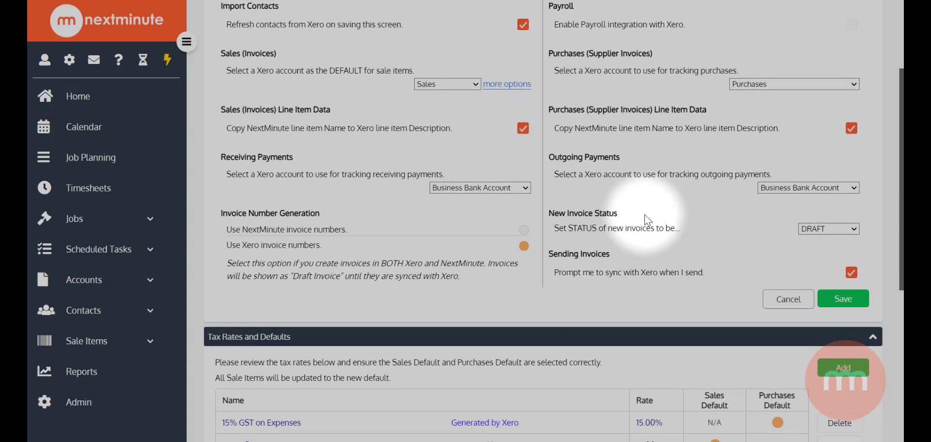
{"action": "left_click", "coordinate": [842, 298]}
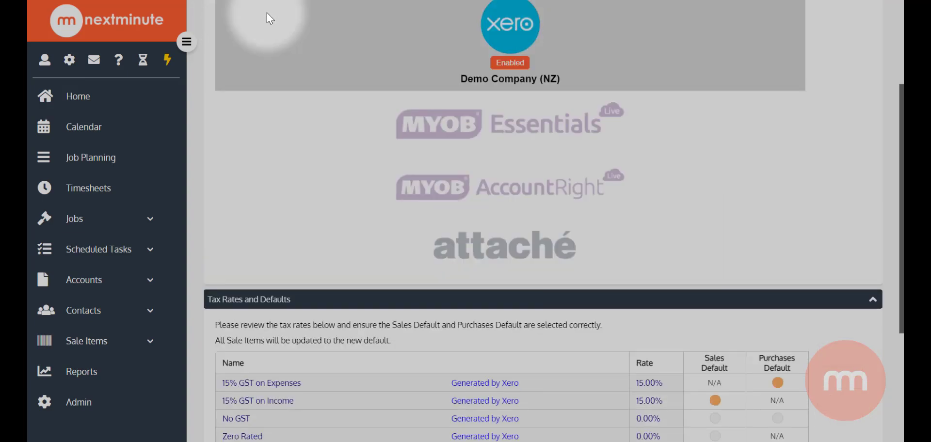
{"action": "scroll", "coordinate": [436, 118], "scroll_direction": "up", "scroll_amount": 1}
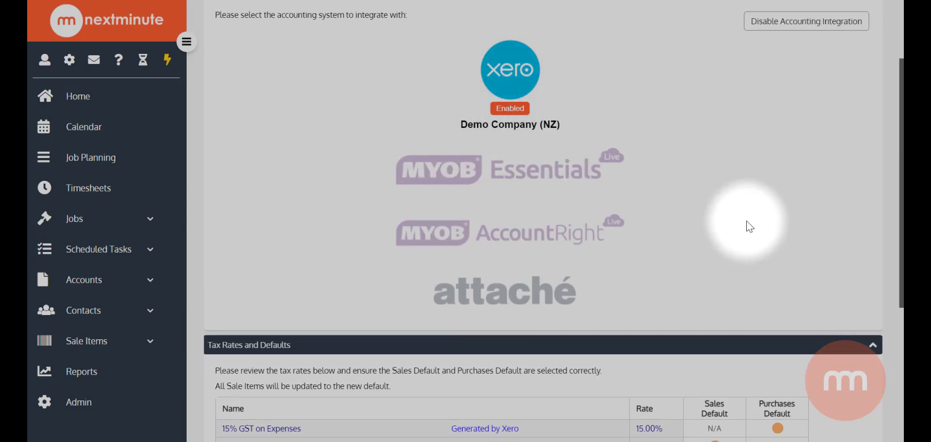
{"action": "scroll", "coordinate": [749, 226], "scroll_direction": "down", "scroll_amount": 2}
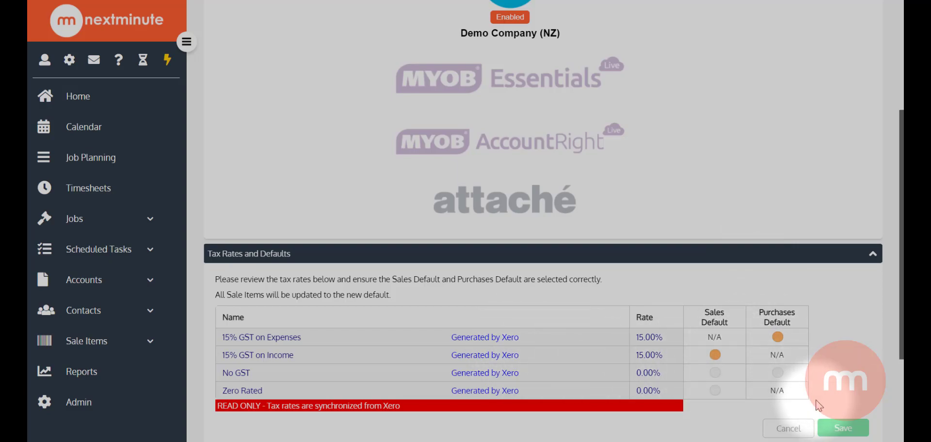
{"action": "scroll", "coordinate": [723, 368], "scroll_direction": "up", "scroll_amount": 3}
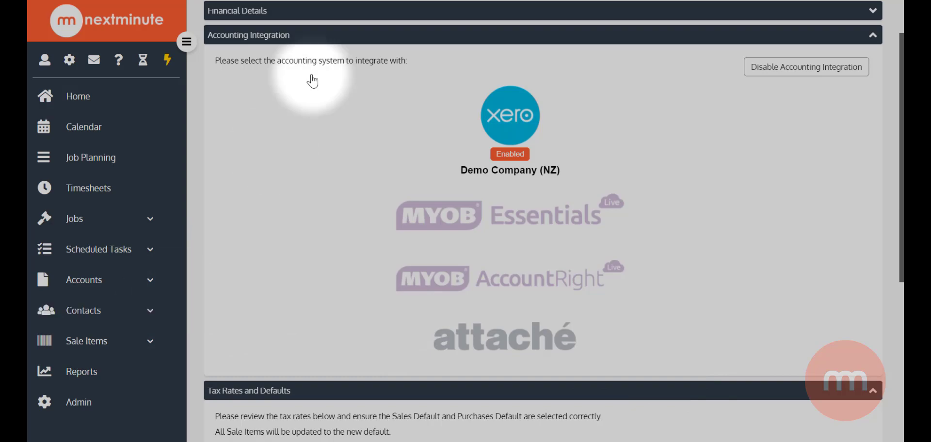
Step: Collapse Accounting Integration and browse All Contacts to review the 52 imported Xero contacts
{"action": "left_click", "coordinate": [333, 36]}
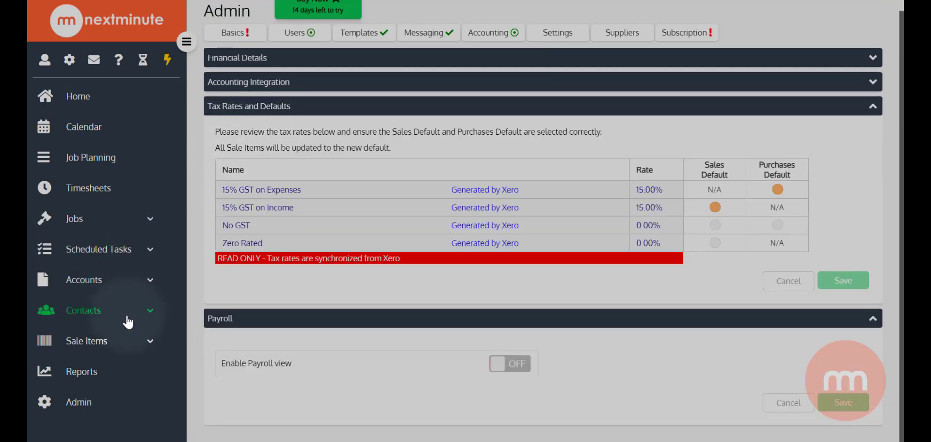
{"action": "left_click", "coordinate": [93, 315]}
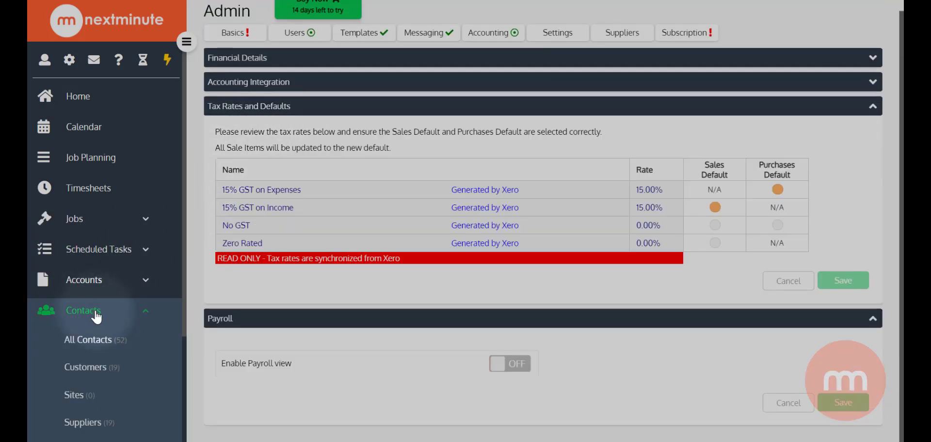
{"action": "scroll", "coordinate": [92, 325], "scroll_direction": "down", "scroll_amount": 1}
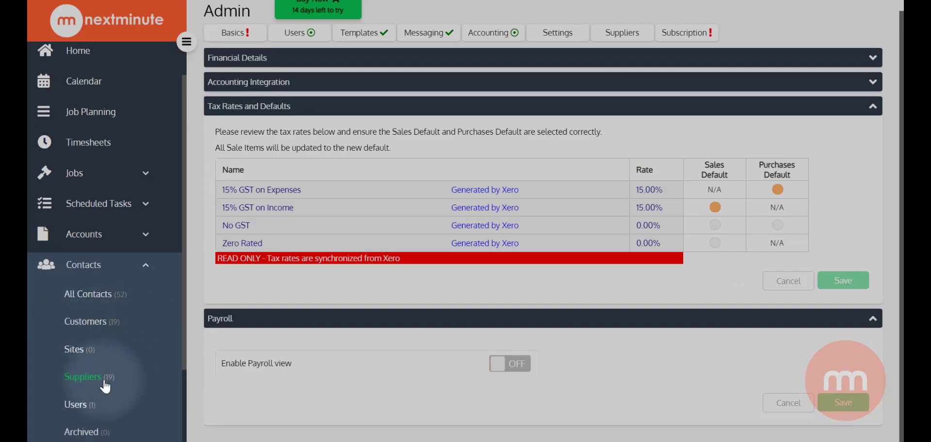
{"action": "left_click", "coordinate": [92, 295]}
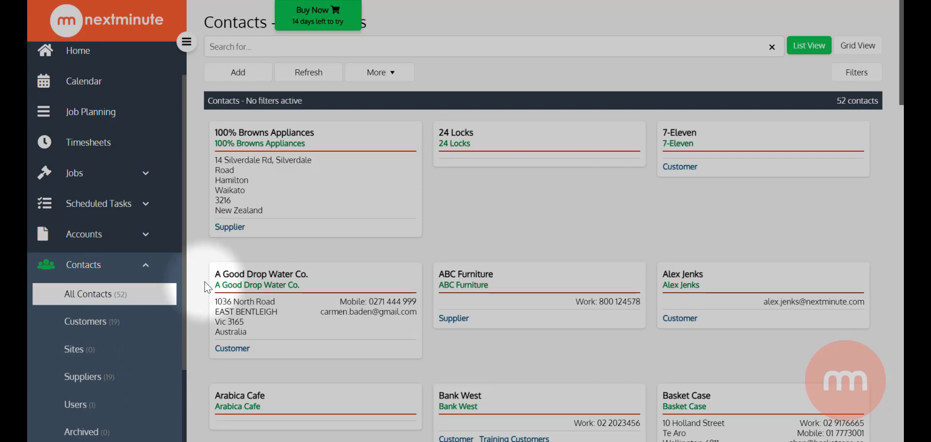
{"action": "scroll", "coordinate": [500, 215], "scroll_direction": "down", "scroll_amount": 5}
{"action": "scroll", "coordinate": [504, 212], "scroll_direction": "down", "scroll_amount": 8}
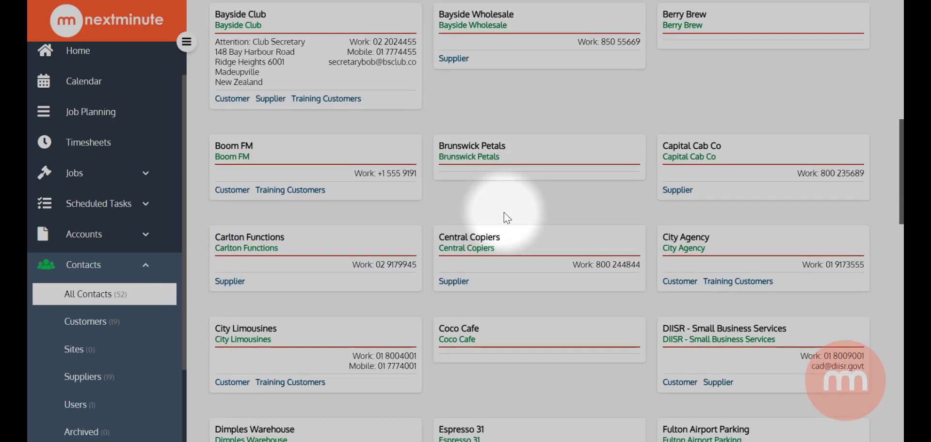
{"action": "scroll", "coordinate": [504, 223], "scroll_direction": "up", "scroll_amount": 10}
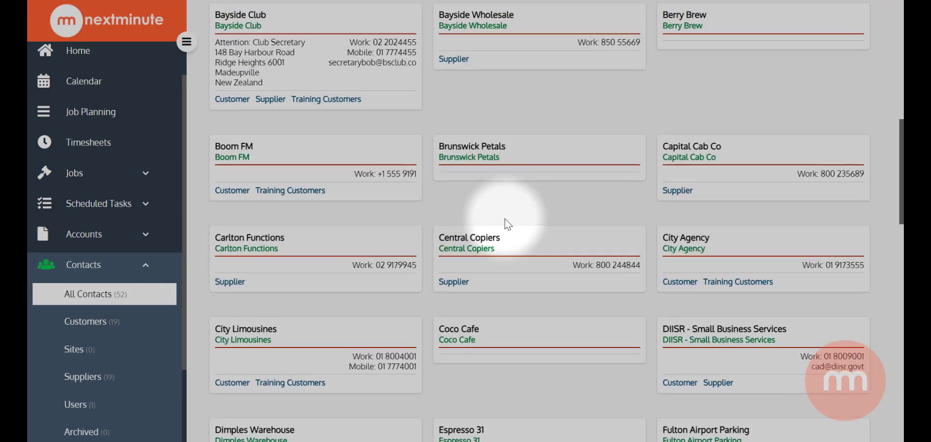
{"action": "scroll", "coordinate": [505, 219], "scroll_direction": "up", "scroll_amount": 3}
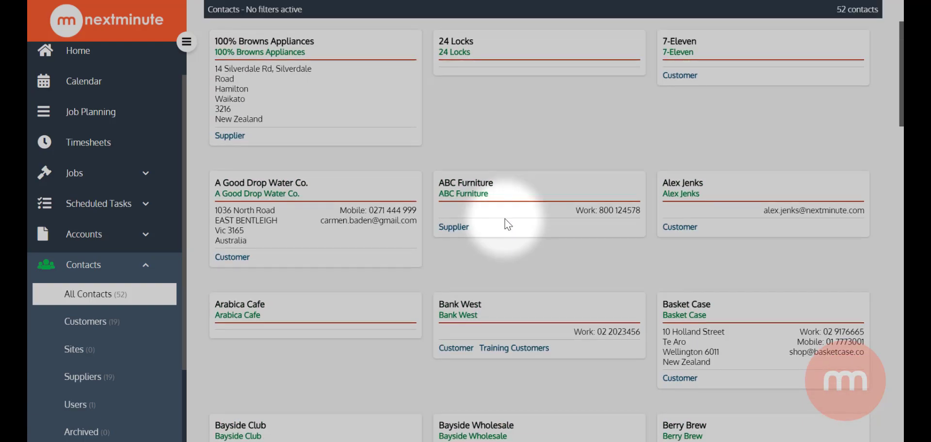